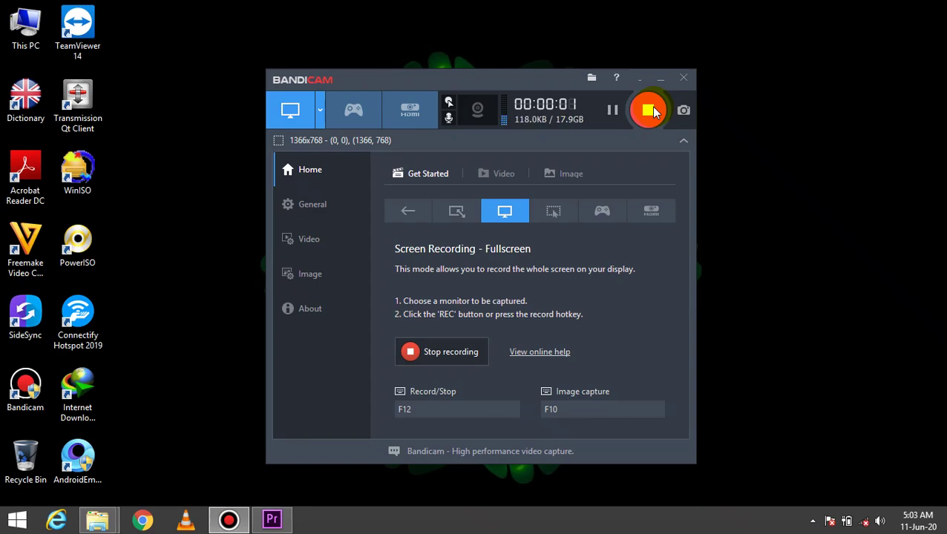
Minimize the Bandicam recorder window so only the desktop is visible
click(660, 77)
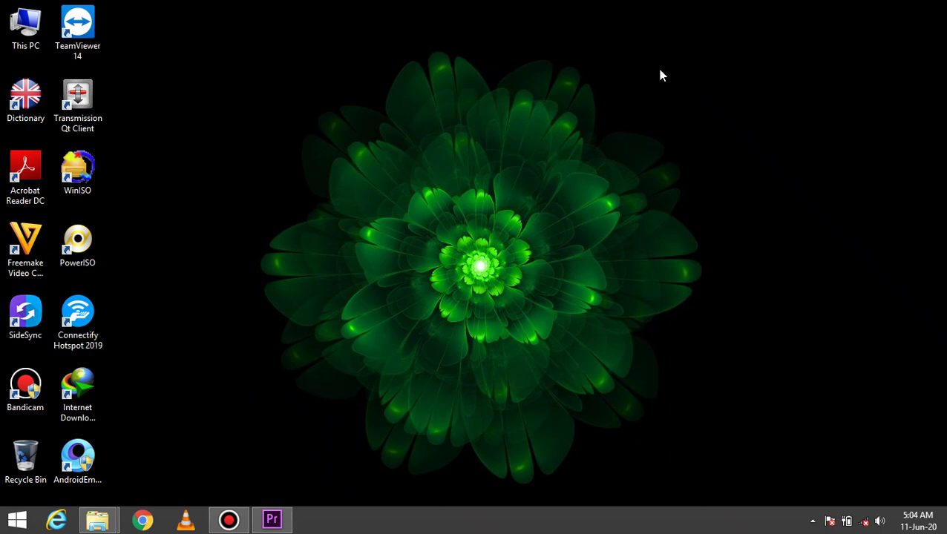
Switch to the File Explorer window showing E:\YT\New with the two recordings
click(86, 512)
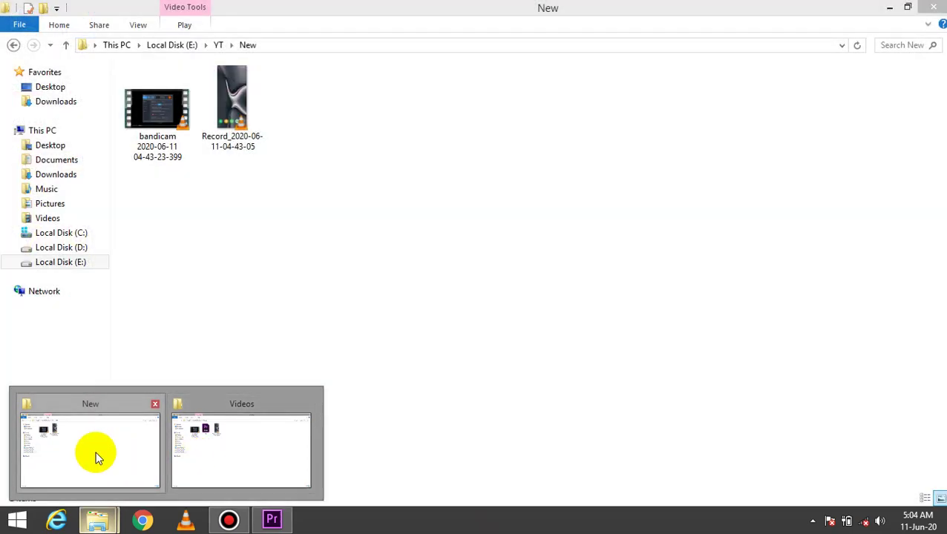
click(95, 454)
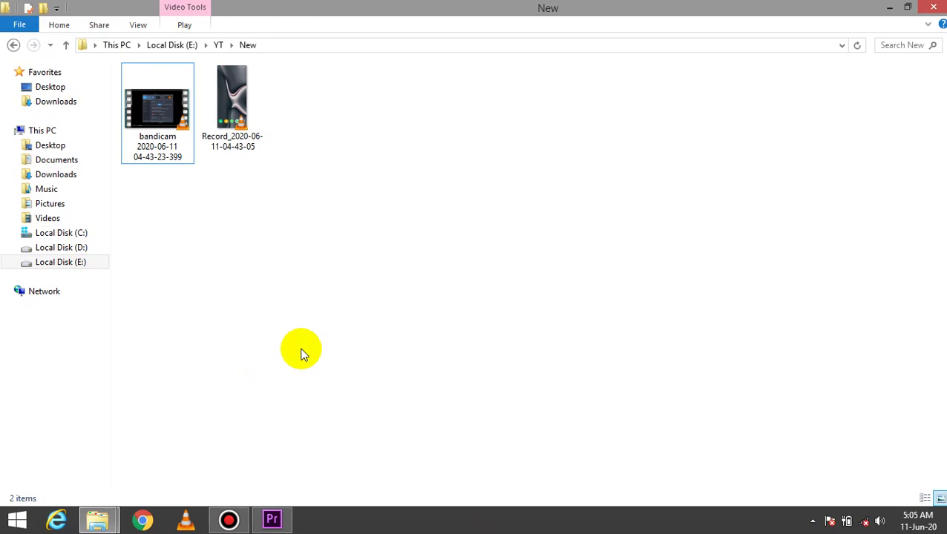
Import both recordings into the FPS project and inspect the Record clip's frame rate properties
mouse_move(267, 194)
mouse_down()
mouse_move(161, 108)
mouse_move(221, 477)
mouse_move(194, 435)
mouse_up()
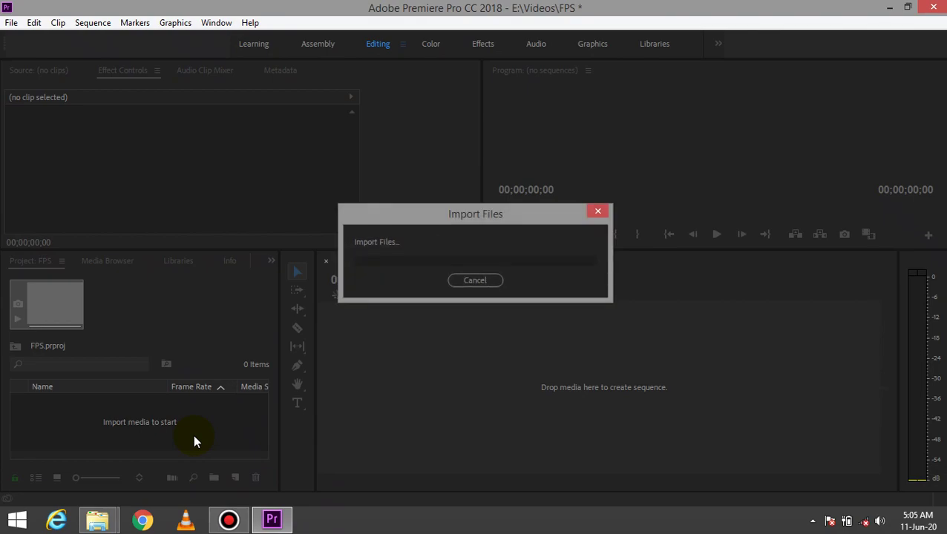
click(109, 431)
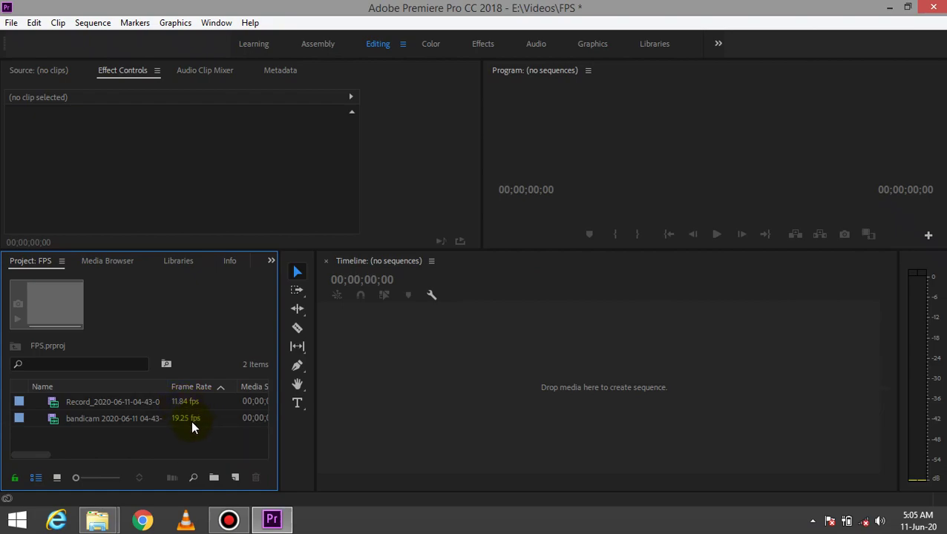
click(50, 407)
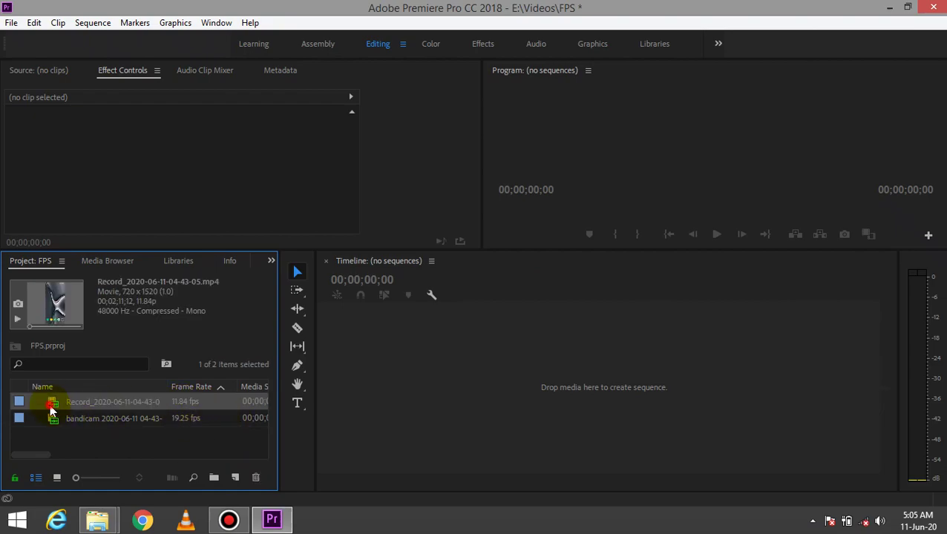
right_click(51, 407)
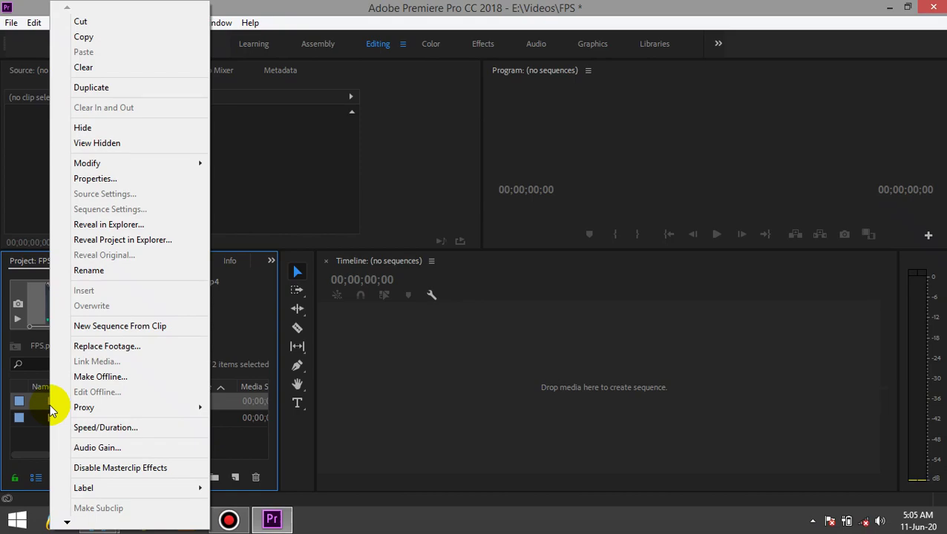
click(99, 179)
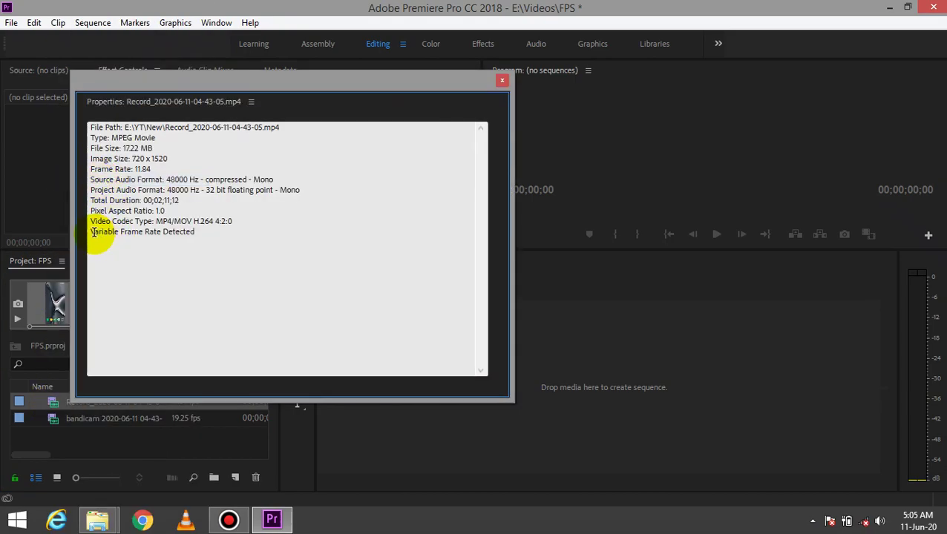
click(501, 80)
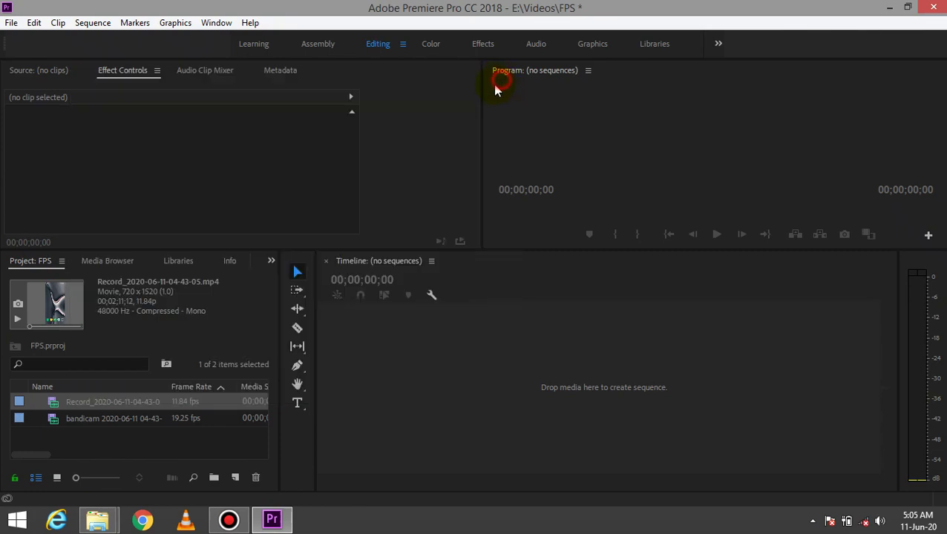
Inspect the bandicam clip's variable frame rate properties, then select both clips
right_click(58, 420)
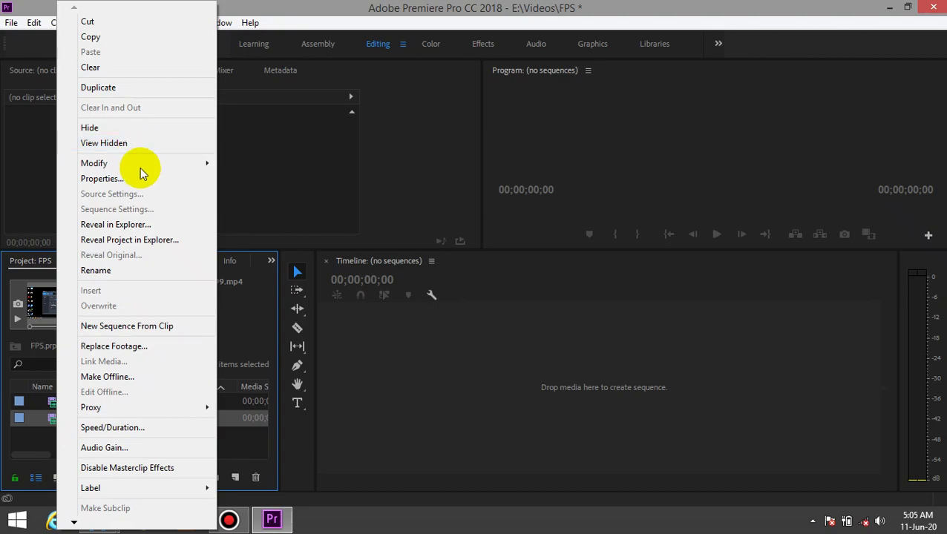
click(159, 179)
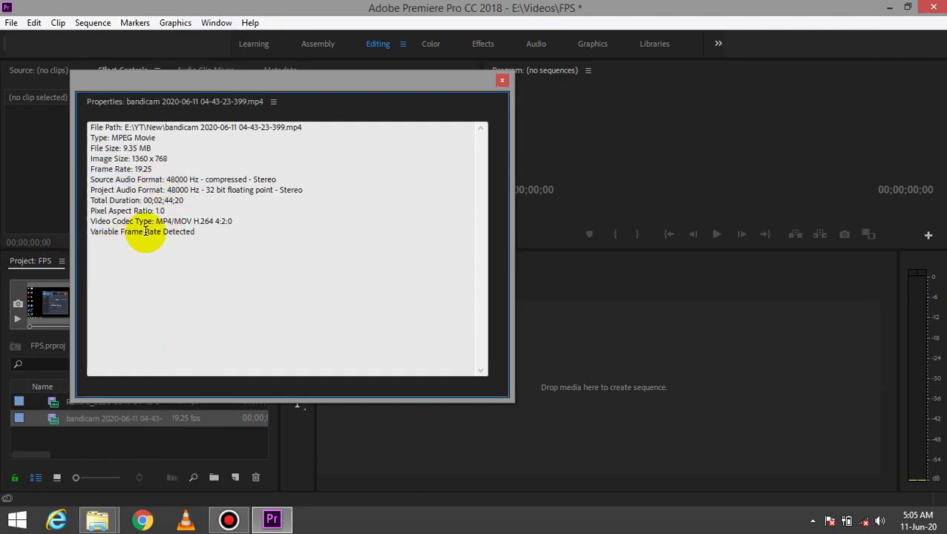
click(502, 80)
drag(129, 436, 109, 401)
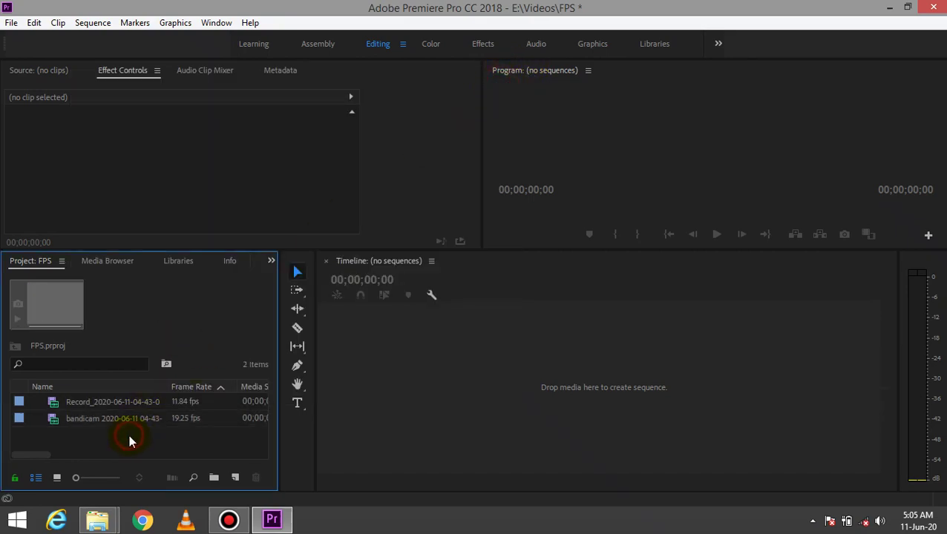
Delete both clips in Premiere and drag the bandicam and Record videos from E:\Videos into it
key(Delete)
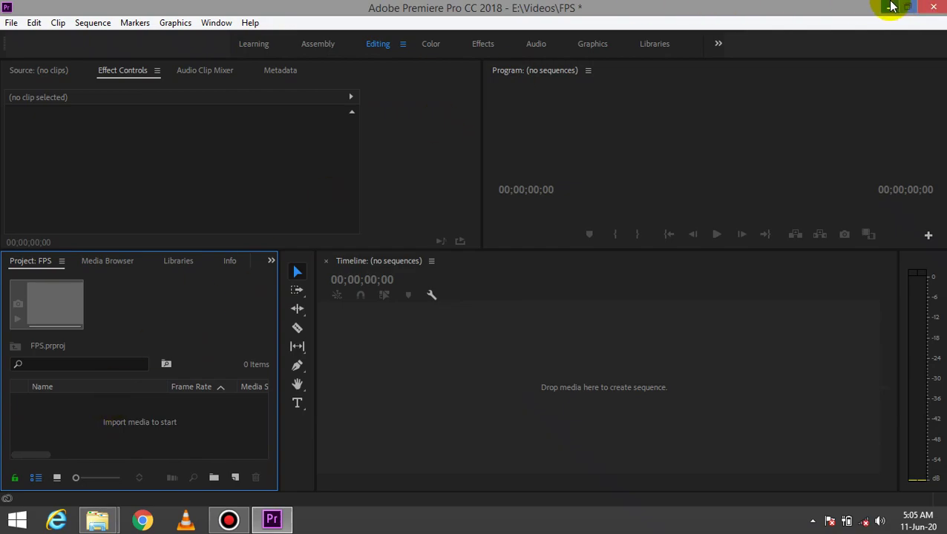
click(888, 7)
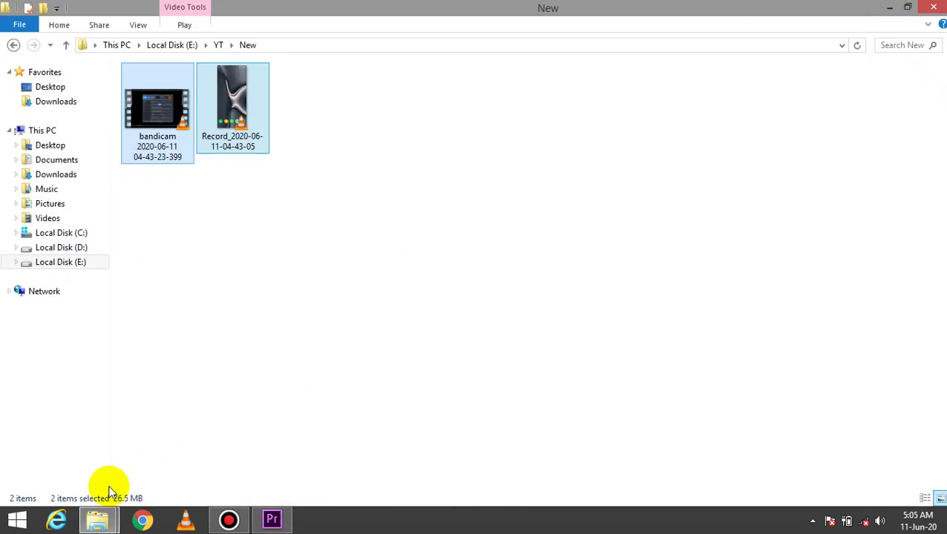
click(101, 521)
click(237, 448)
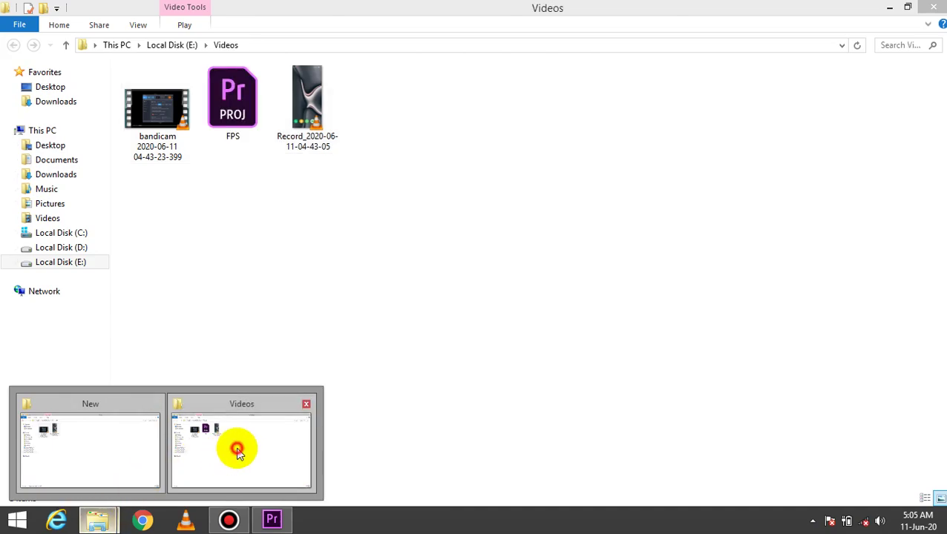
click(141, 148)
ctrl+click(280, 141)
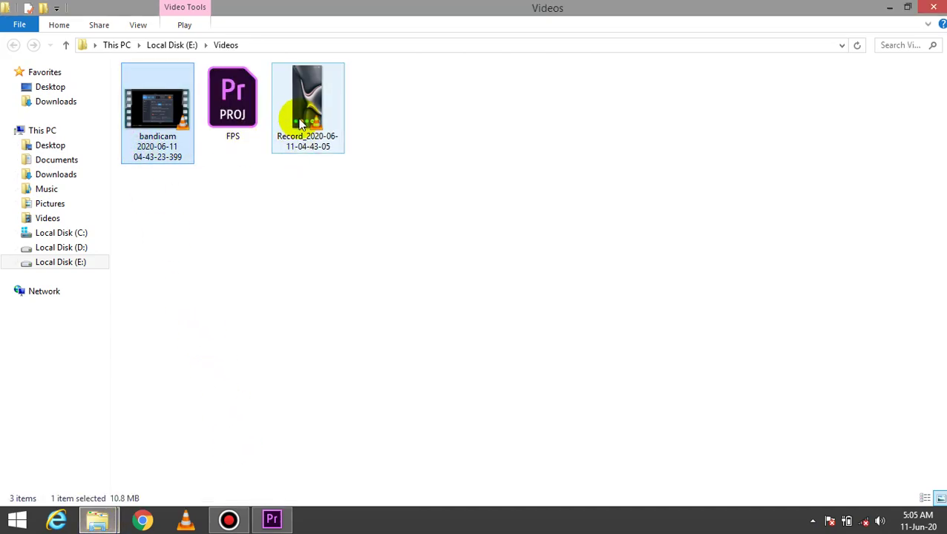
mouse_move(155, 118)
mouse_down()
mouse_move(286, 525)
mouse_move(206, 445)
mouse_up()
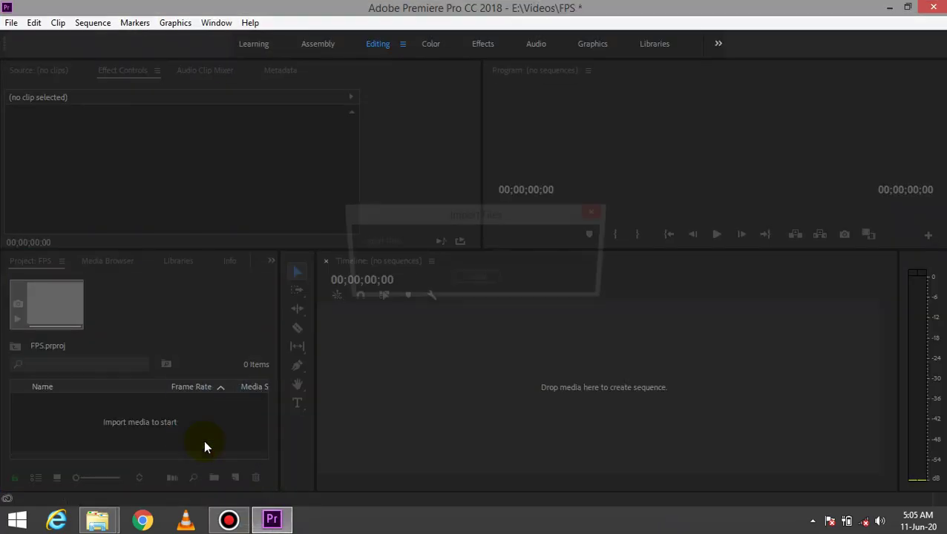
Check the bandicam clip's properties to confirm a constant 60 fps
click(55, 401)
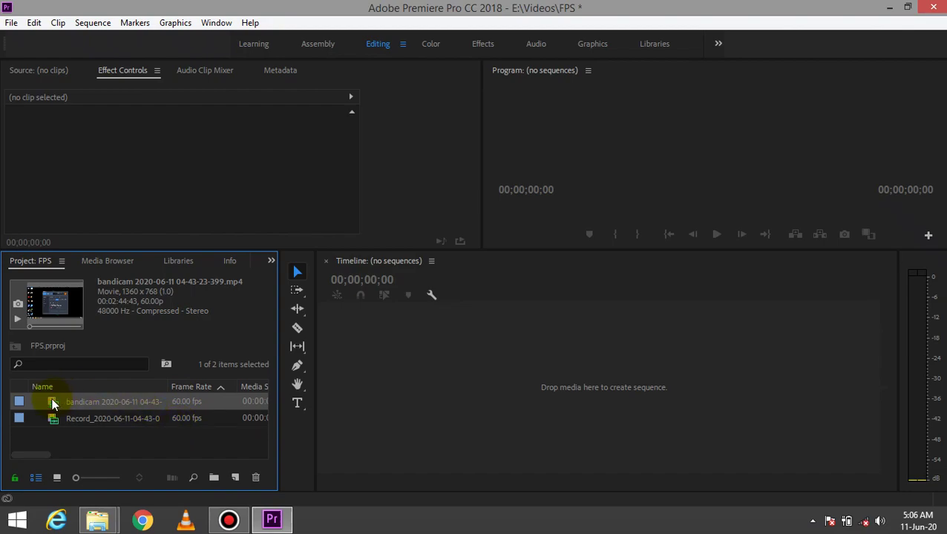
right_click(52, 404)
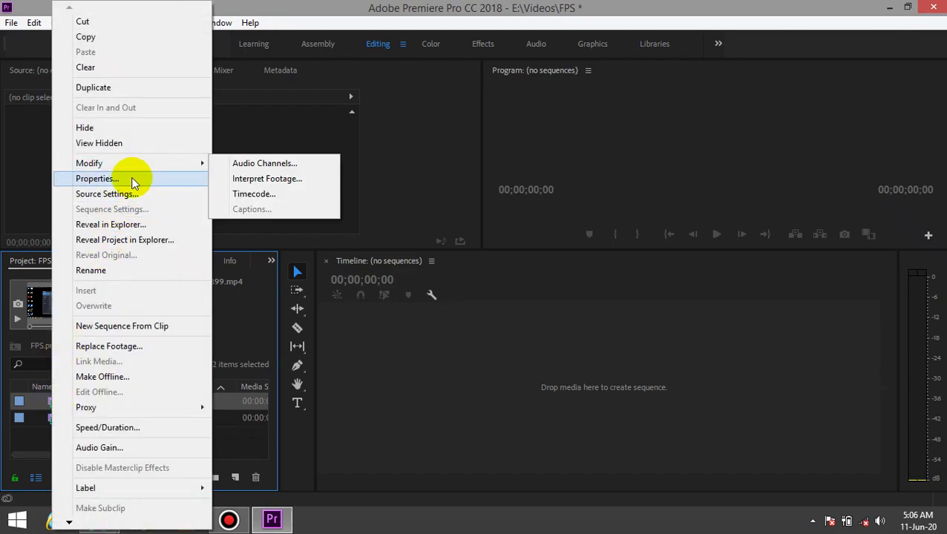
click(130, 178)
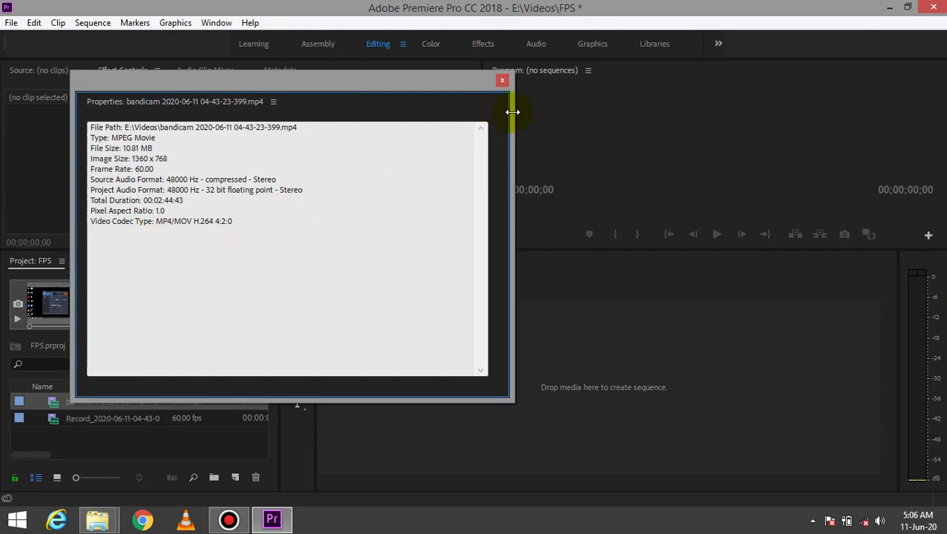
click(503, 80)
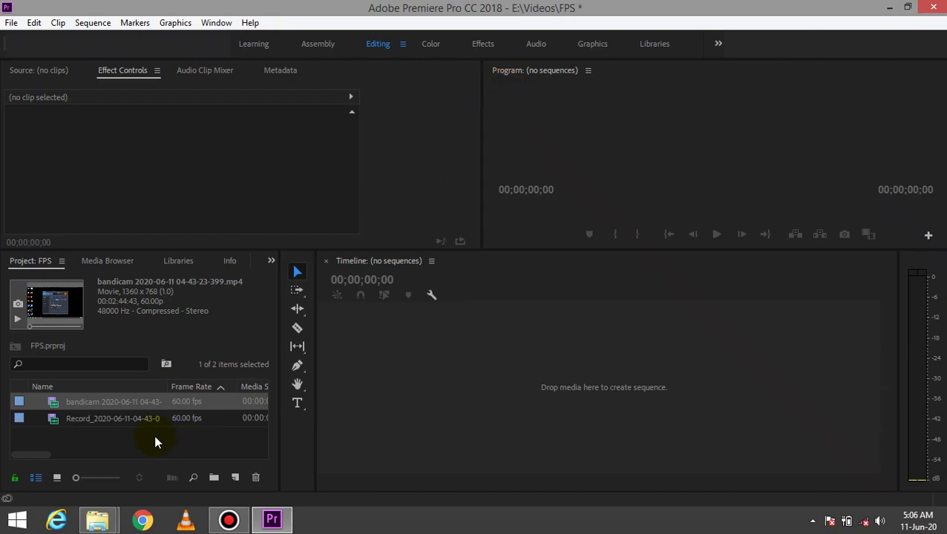
Delete all clips from the FPS project and minimize Premiere
key(ctrl+a)
key(Delete)
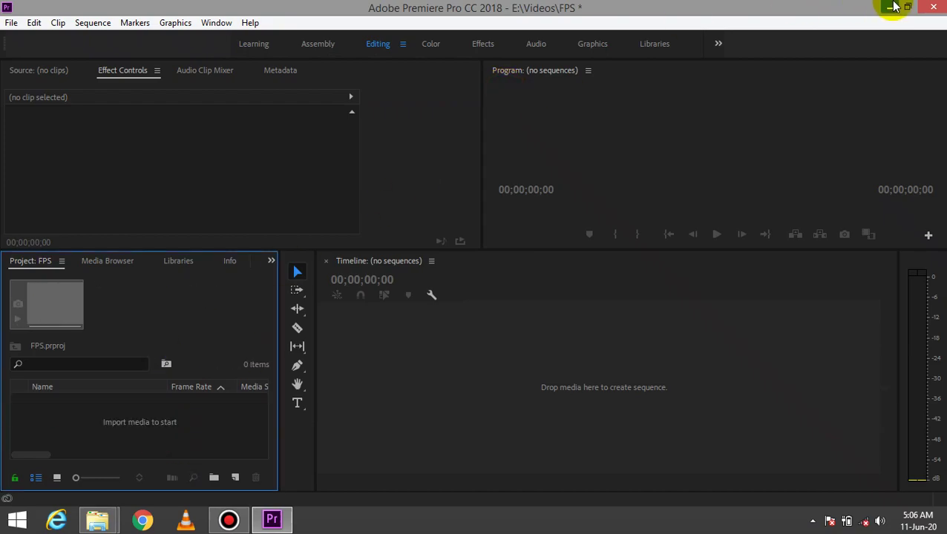
click(894, 7)
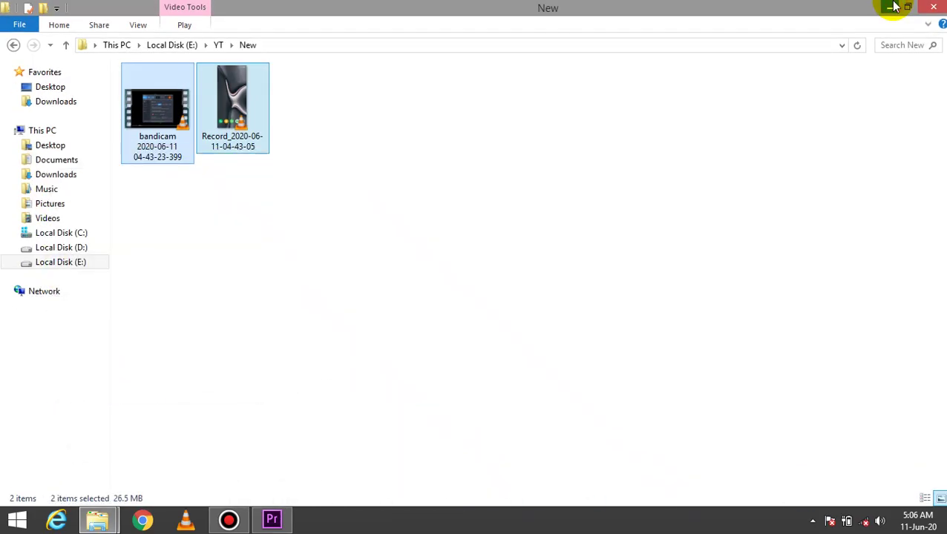
Launch Freemake Video Converter and drag both recordings from E:\YT\New into its file list
click(894, 6)
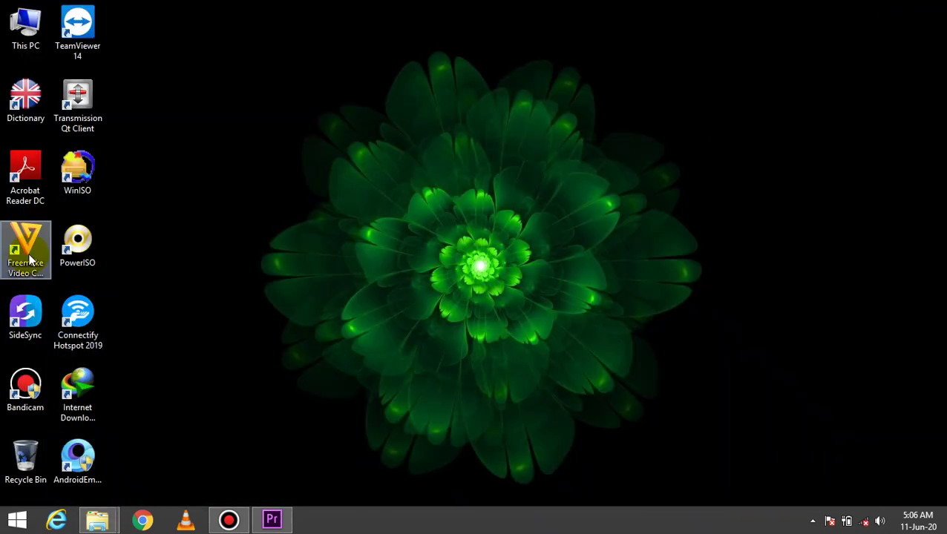
double_click(29, 257)
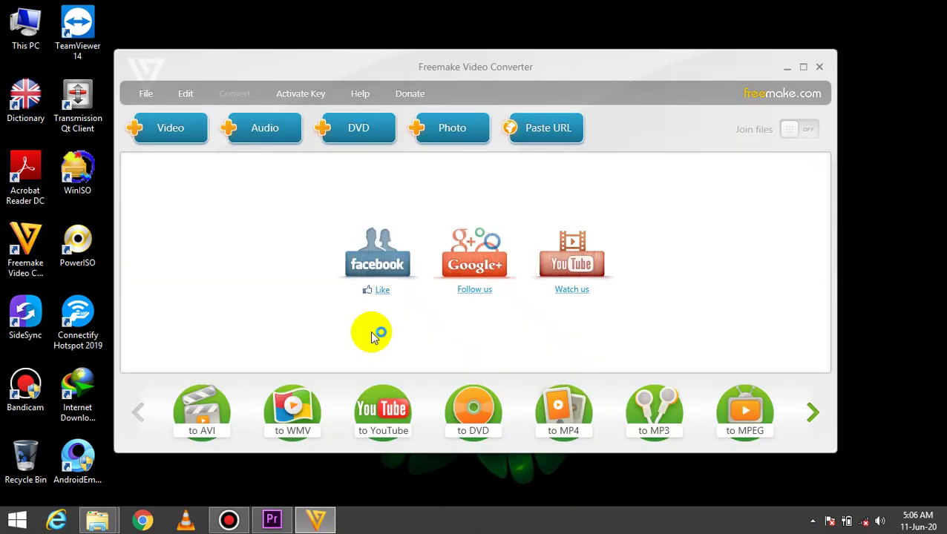
mouse_move(98, 524)
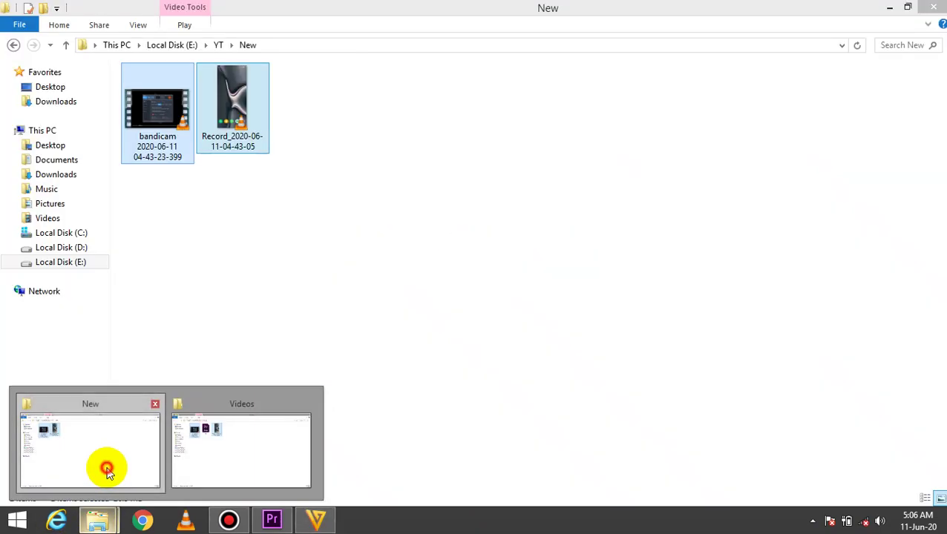
click(107, 469)
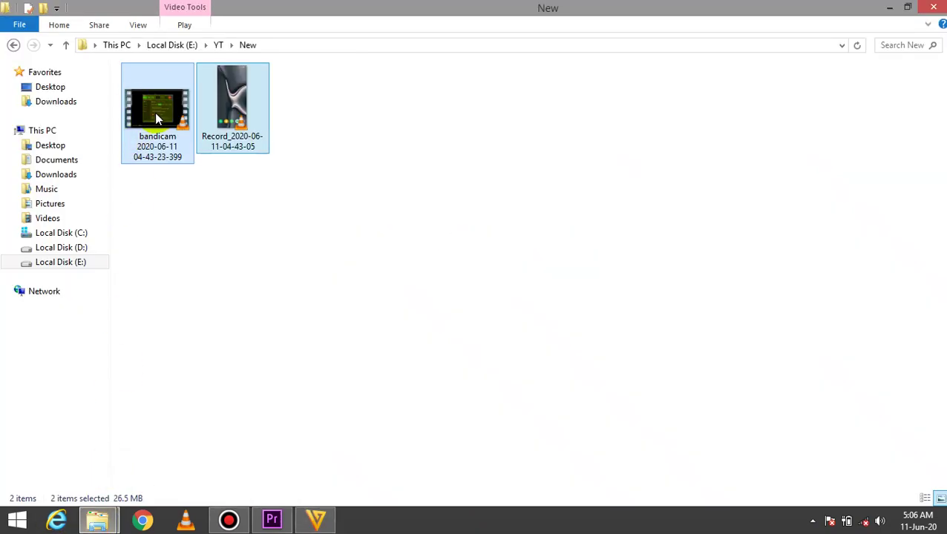
mouse_move(159, 120)
mouse_down()
mouse_move(310, 414)
mouse_move(352, 462)
mouse_move(470, 248)
mouse_up()
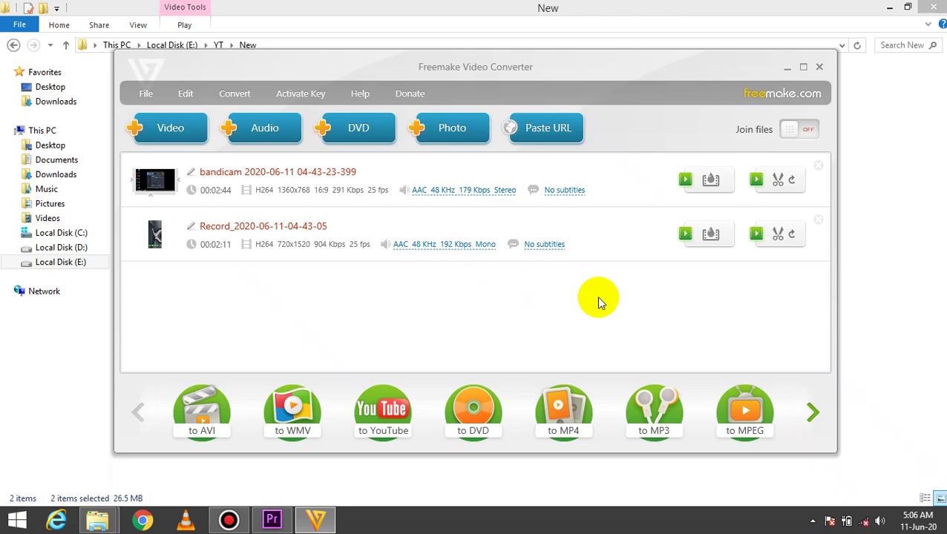
Choose MP4 output with the Custom preset and open that preset for editing
click(558, 423)
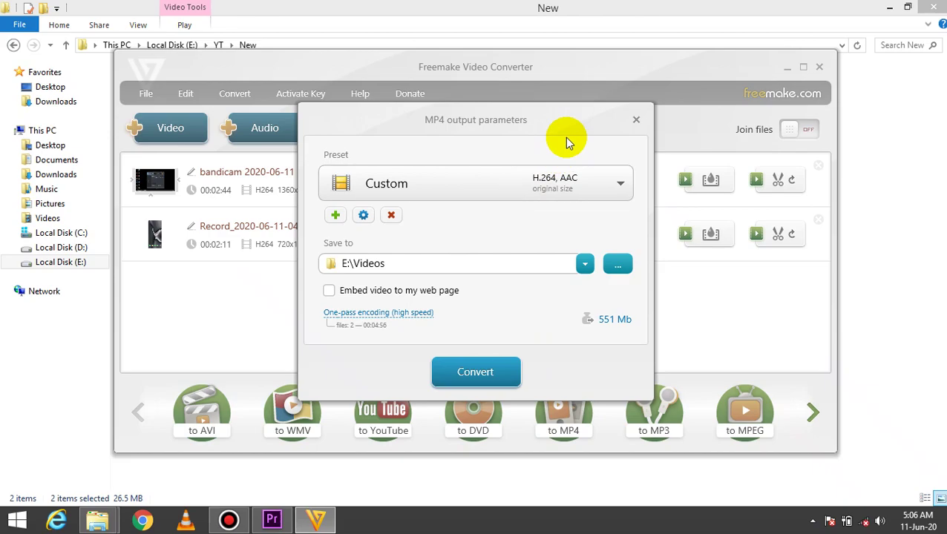
click(567, 182)
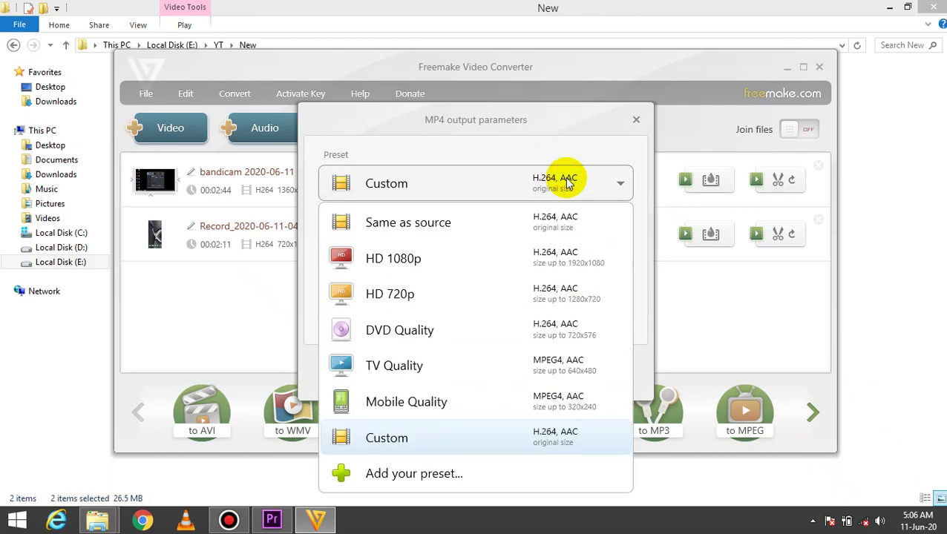
click(484, 439)
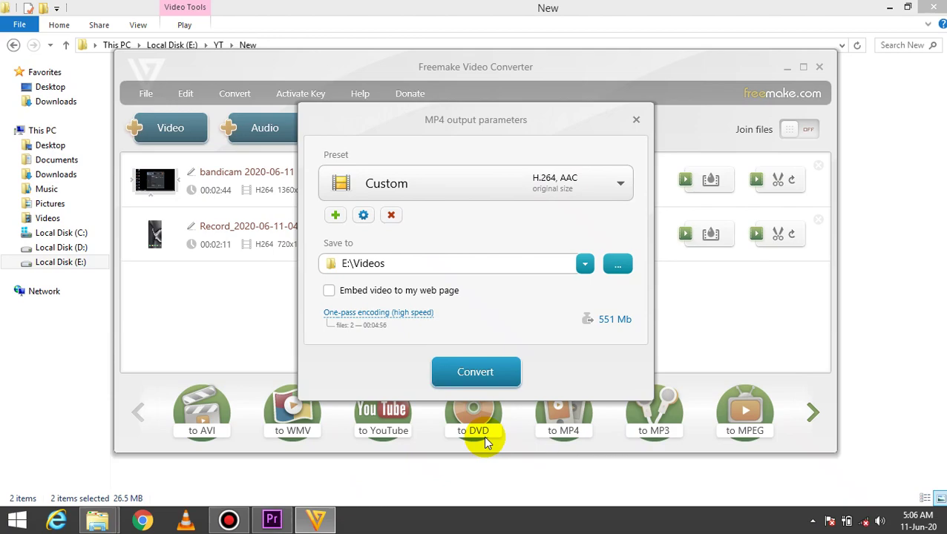
click(363, 216)
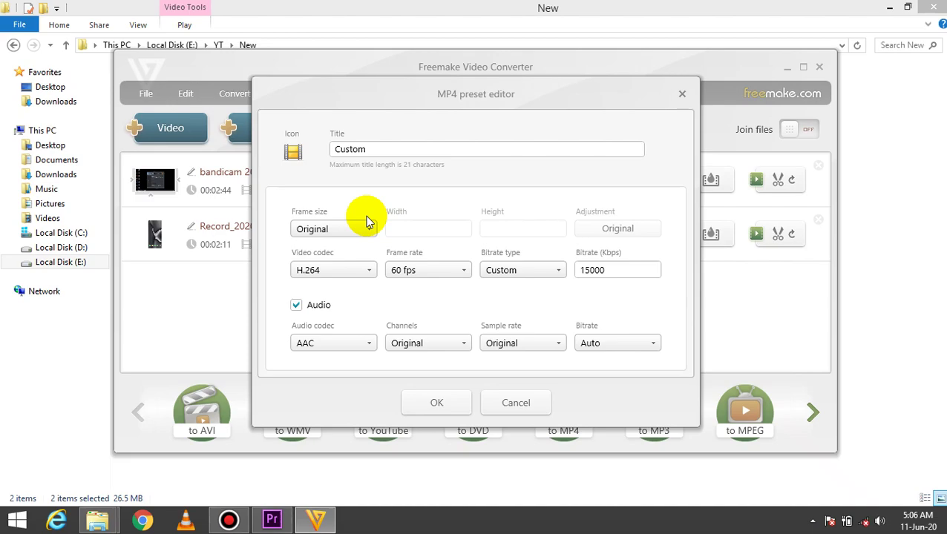
Keep the Custom preset at Original size, H.264, 60 fps and Custom 15000 kbps bitrate
click(367, 229)
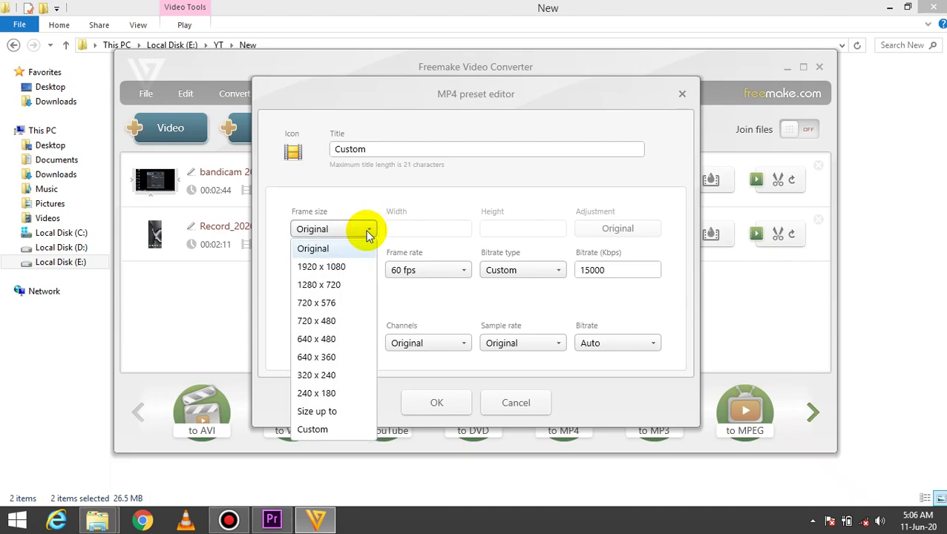
click(368, 234)
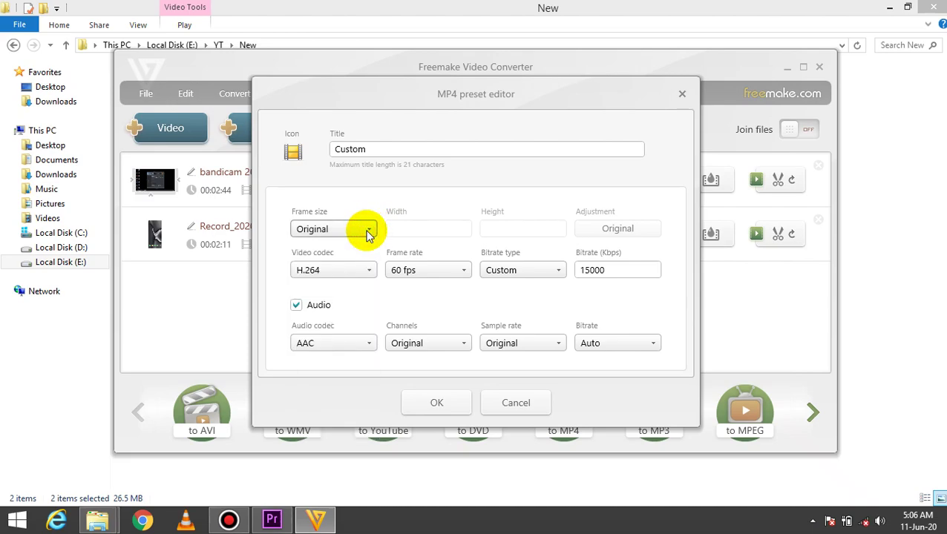
click(365, 273)
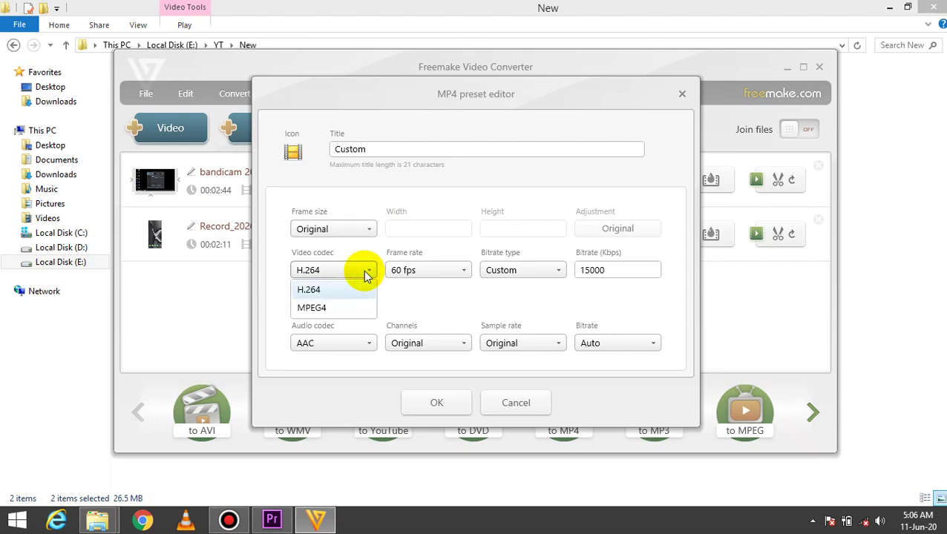
click(365, 275)
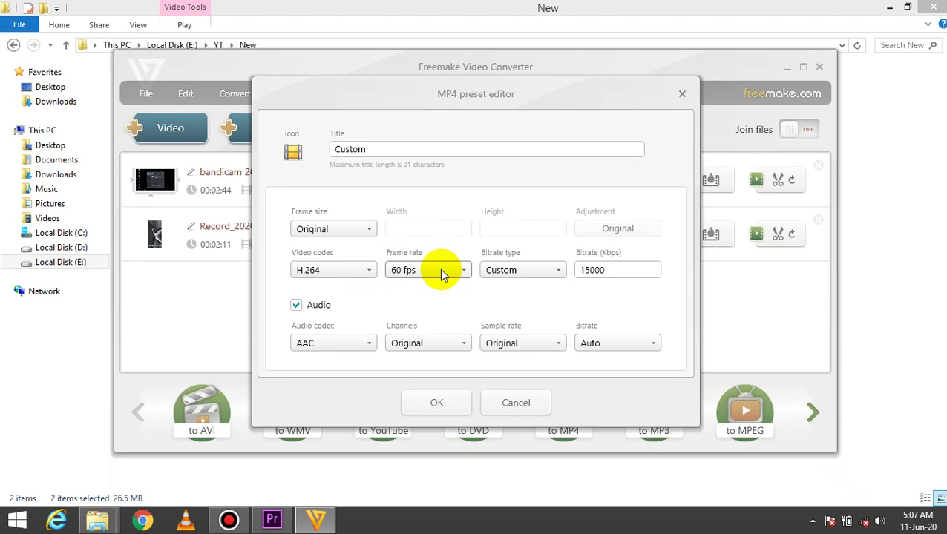
click(440, 274)
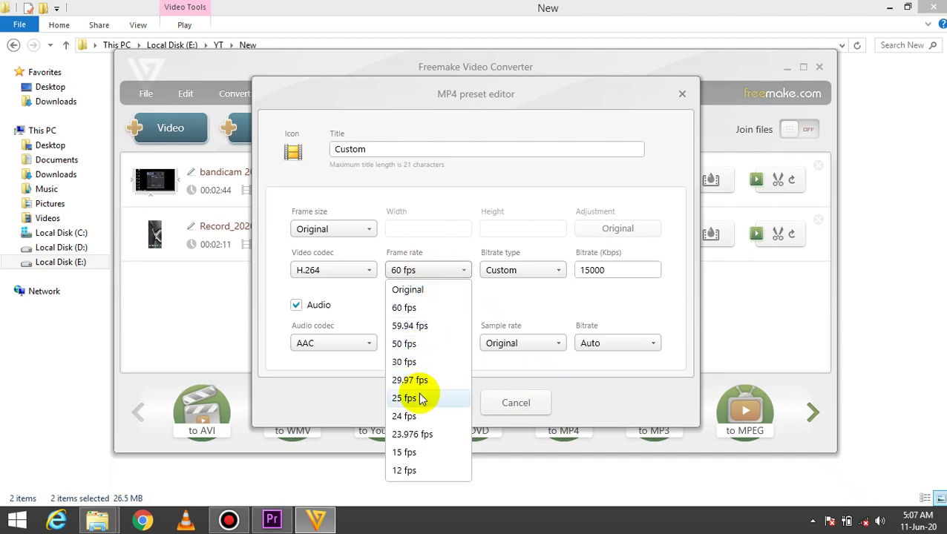
click(446, 310)
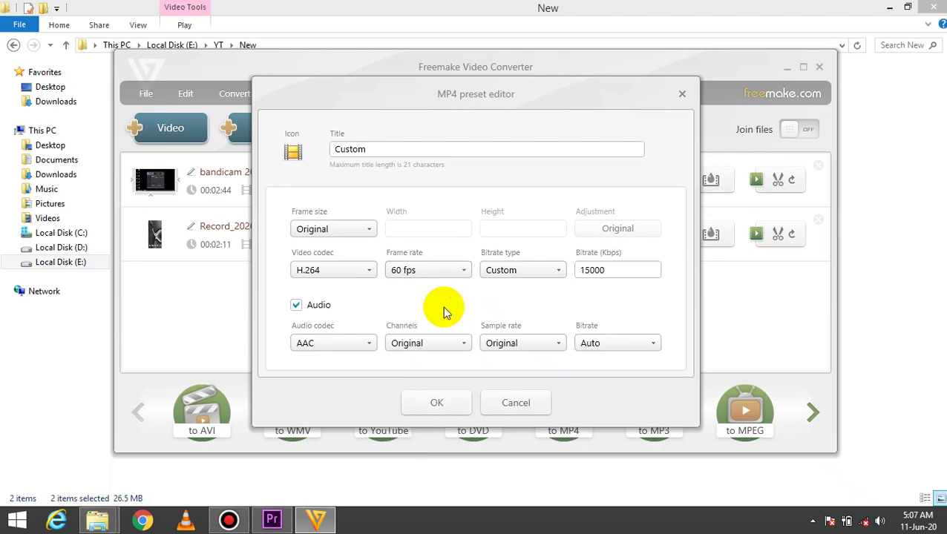
click(553, 268)
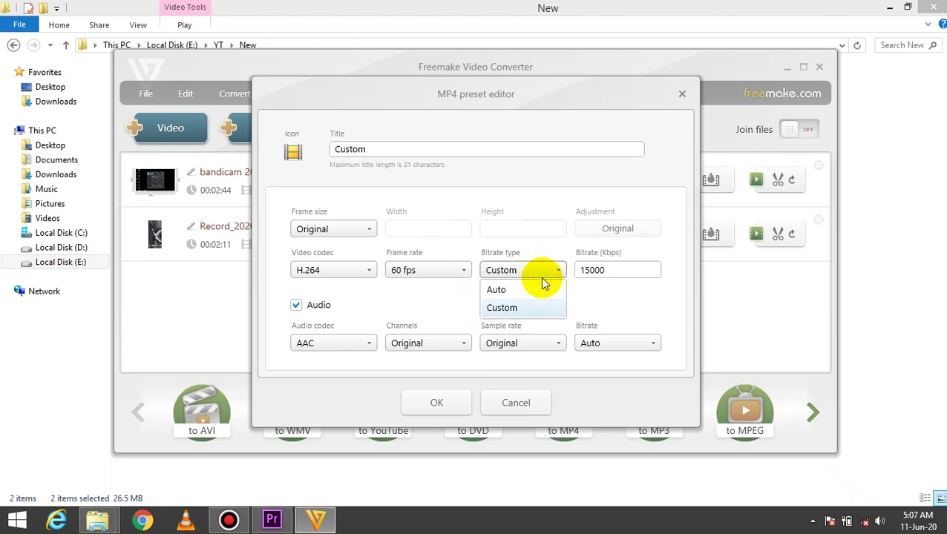
click(609, 305)
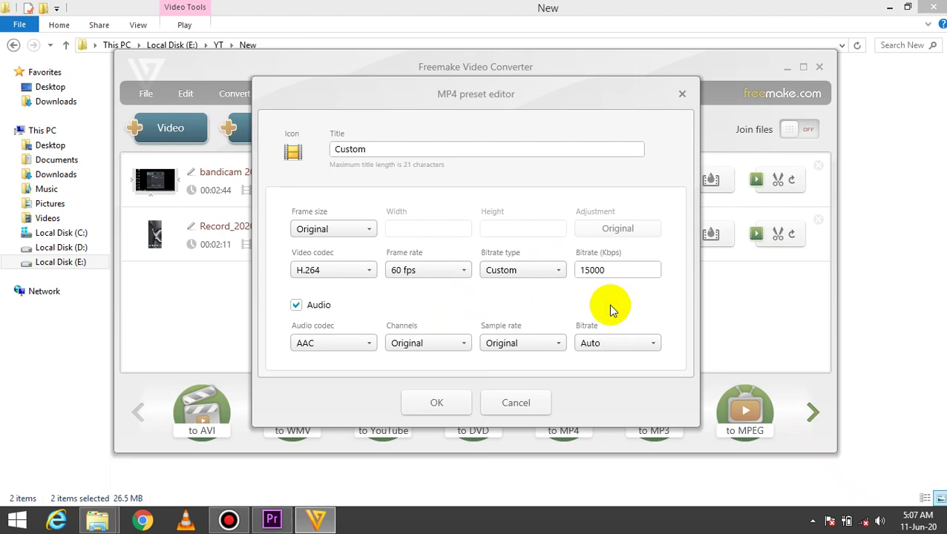
click(598, 7)
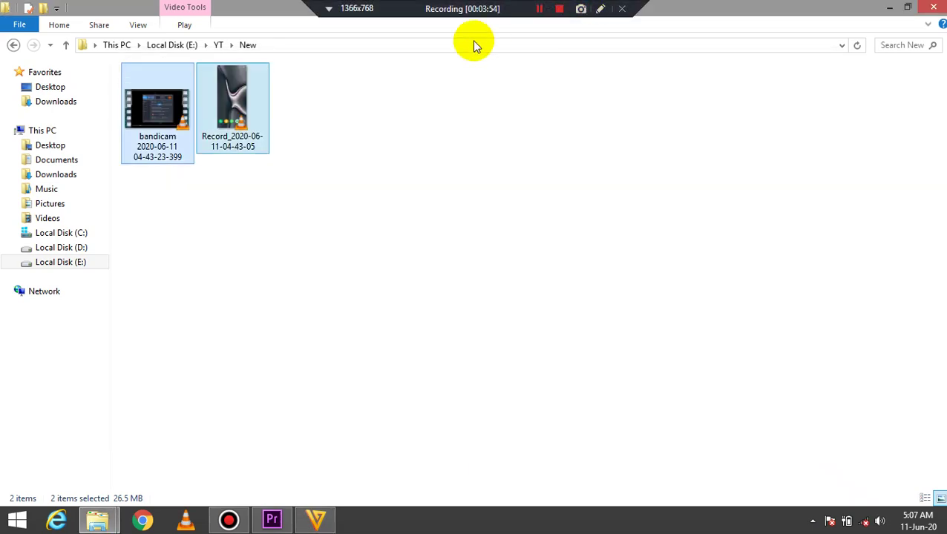
click(237, 109)
key(alt+Return)
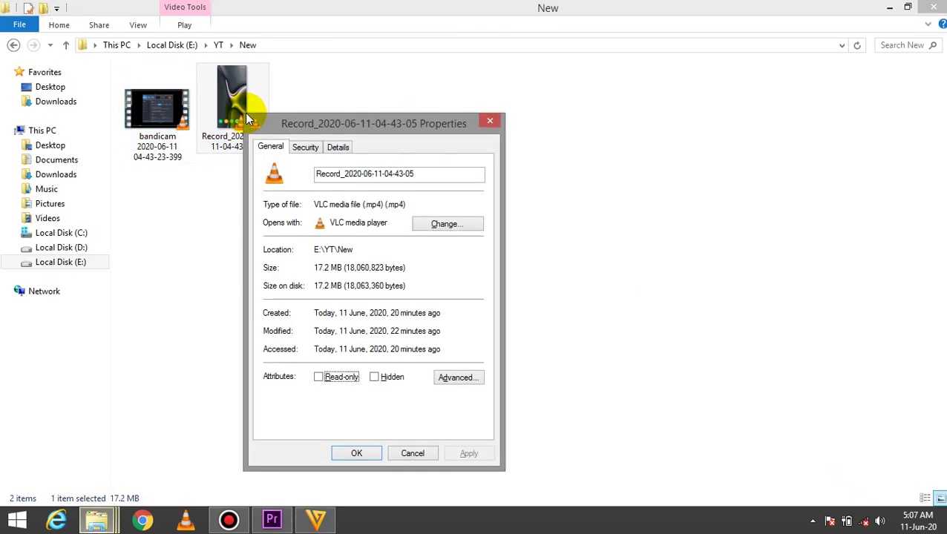
click(338, 147)
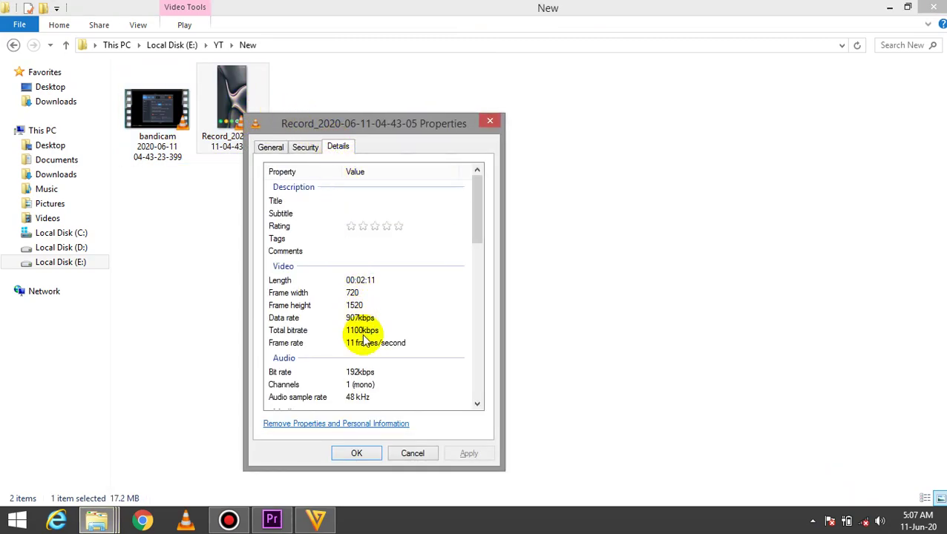
click(490, 120)
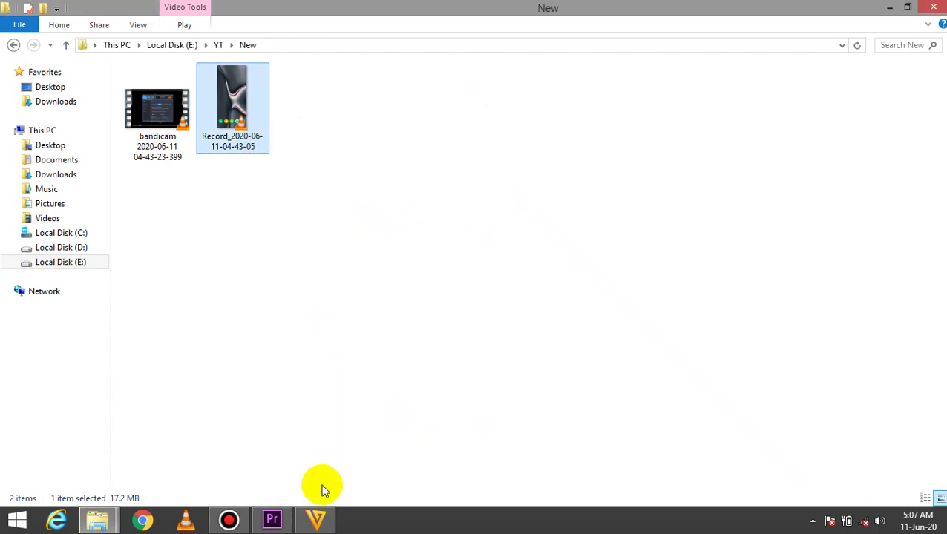
Return to Freemake and save the Custom preset settings with OK
click(314, 517)
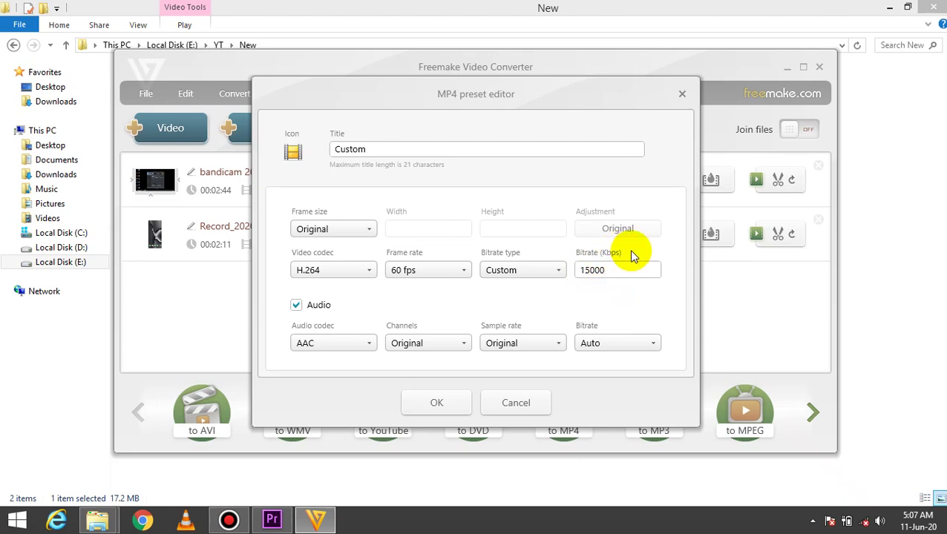
click(438, 403)
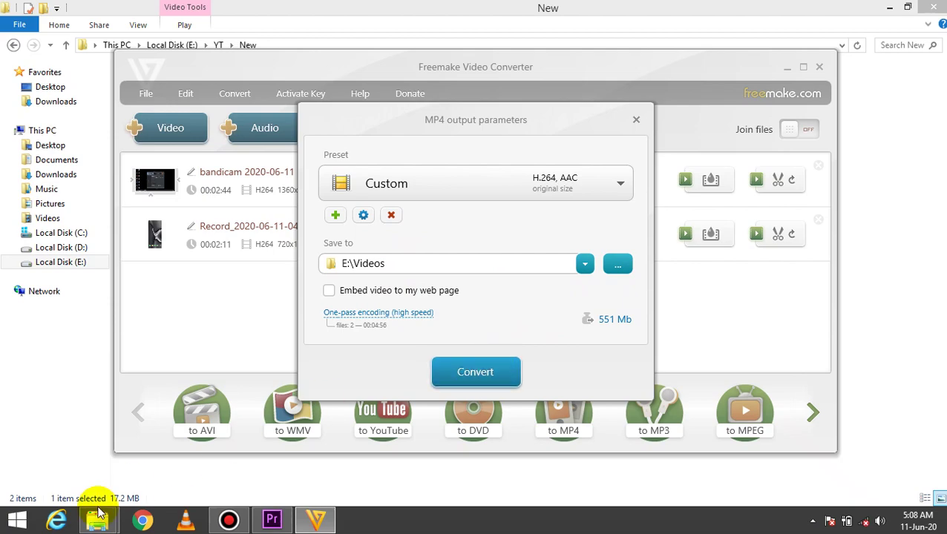
Briefly view the E:\Videos folder in File Explorer, then show the desktop
mouse_move(95, 519)
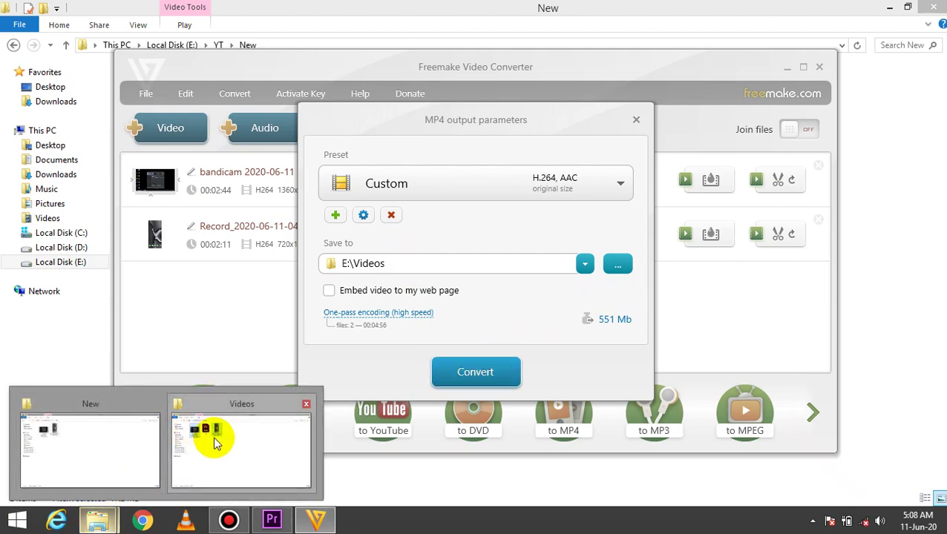
click(212, 438)
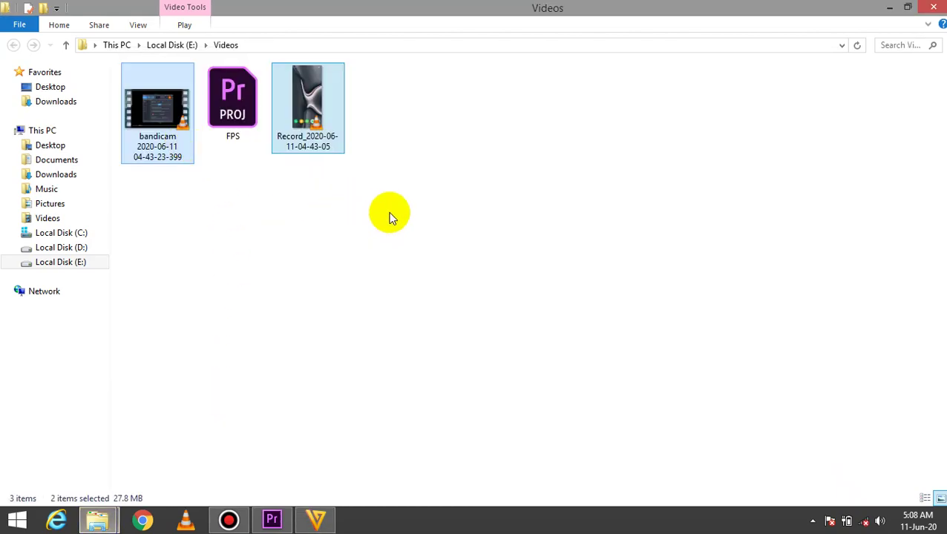
click(943, 521)
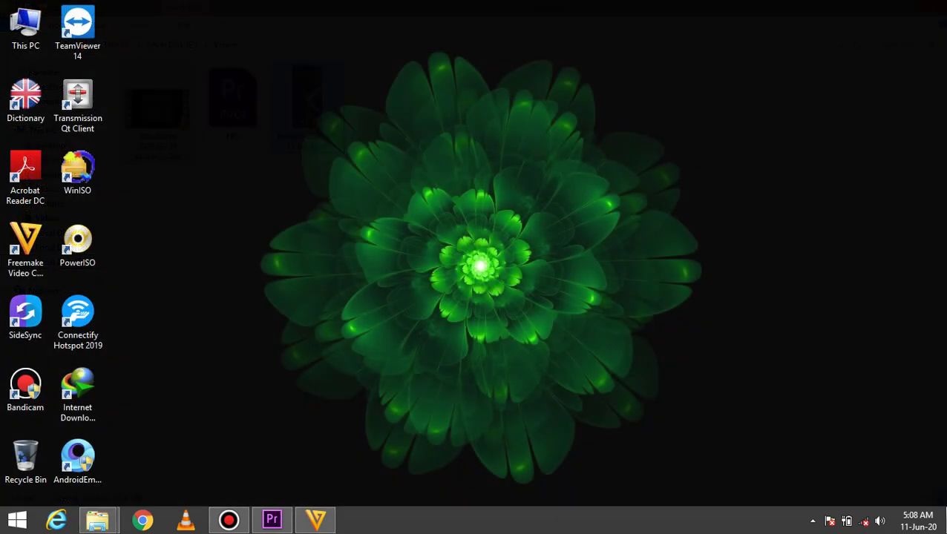